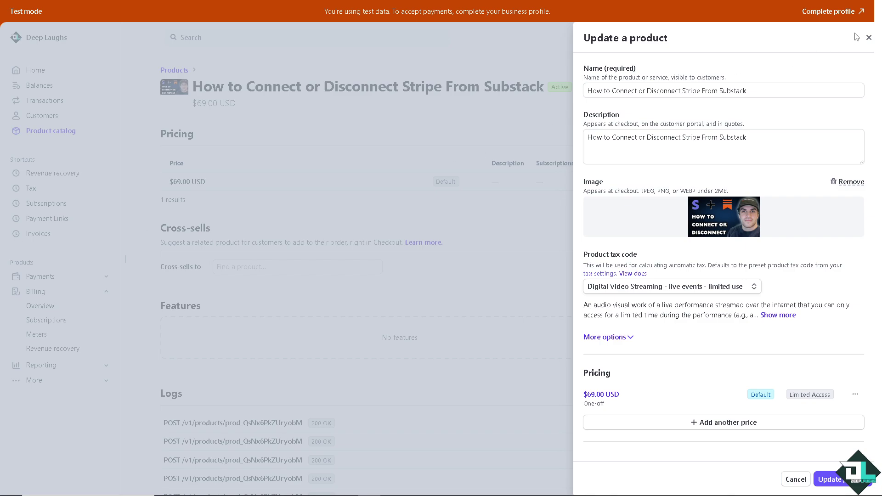
- Close the product editing panel and start 'Turn on paid' to bring up the going-paid prompt
{"action": "left_click", "coordinate": [381, 142]}
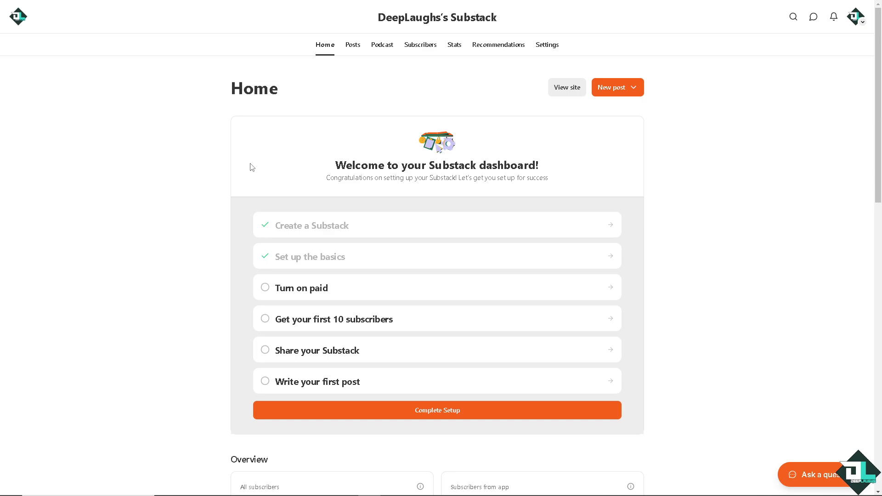
{"action": "left_click", "coordinate": [283, 291]}
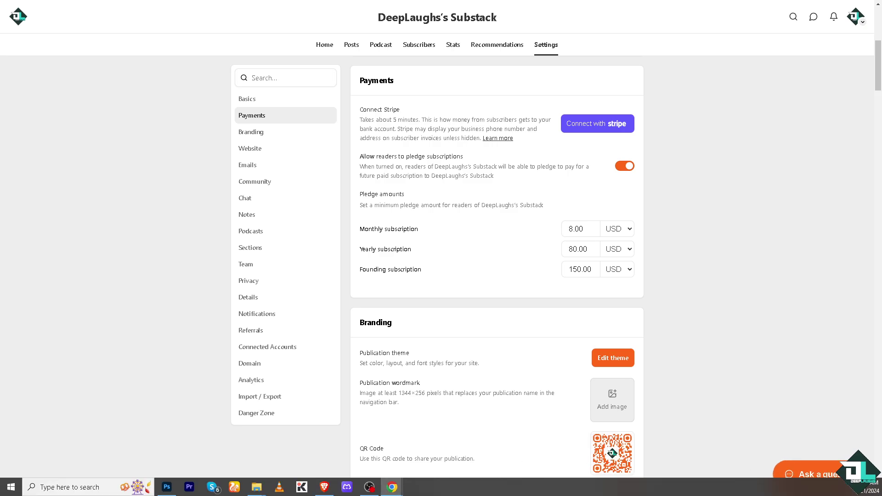
- Accept the Substack support chatbot terms to open the Chat with Substack panel
{"action": "left_click", "coordinate": [803, 474]}
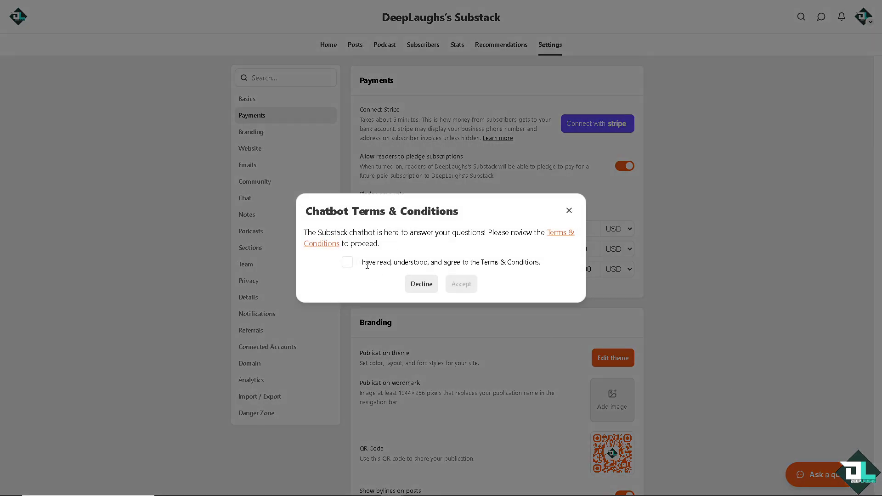
{"action": "left_click", "coordinate": [347, 262]}
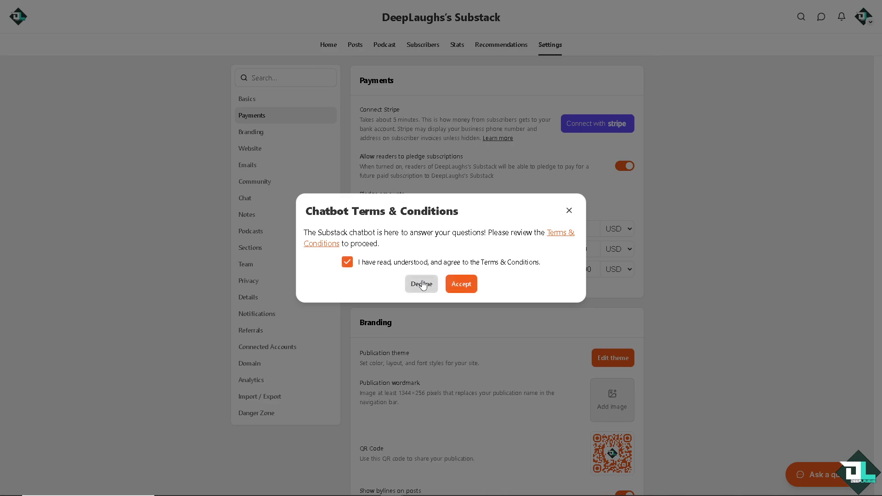
{"action": "left_click", "coordinate": [422, 284]}
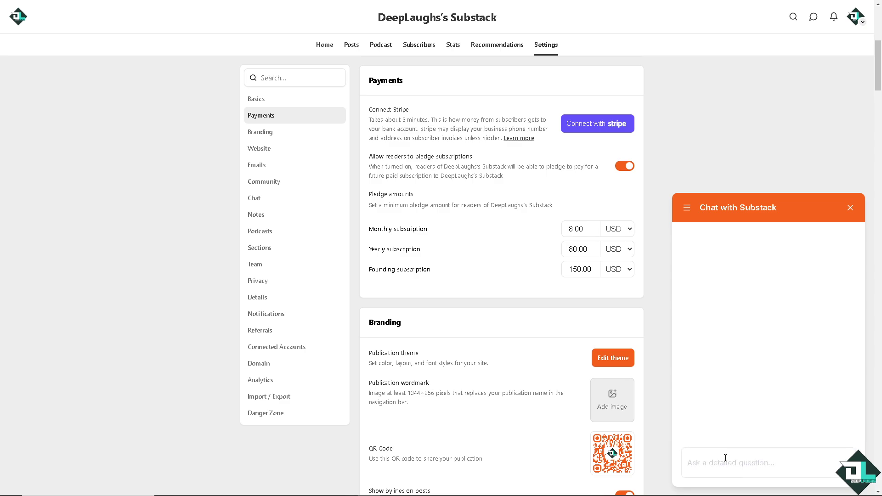
- Ask Substack chat how to connect or disconnect Stripe, then resend it from substack.com/support
{"action": "left_click", "coordinate": [725, 461]}
{"action": "type", "text": "How to connect or disconnect Stripe from Substack"}
{"action": "key", "text": "Return"}
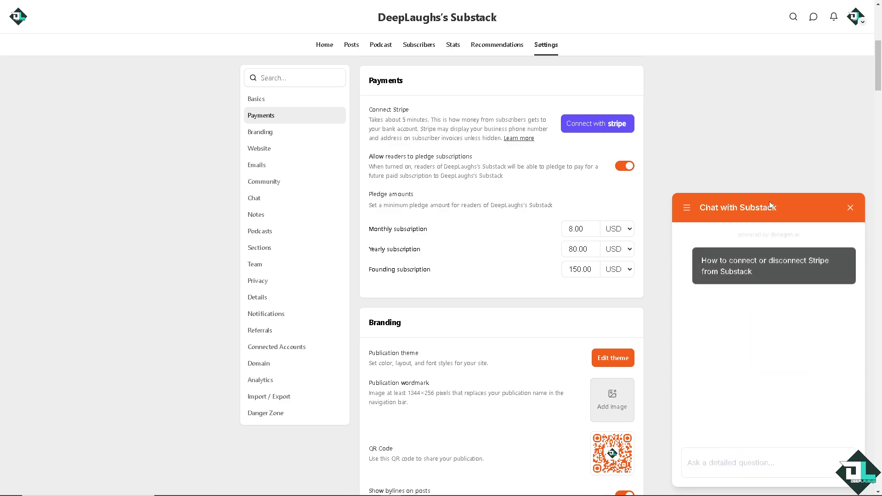
{"action": "left_click", "coordinate": [855, 17]}
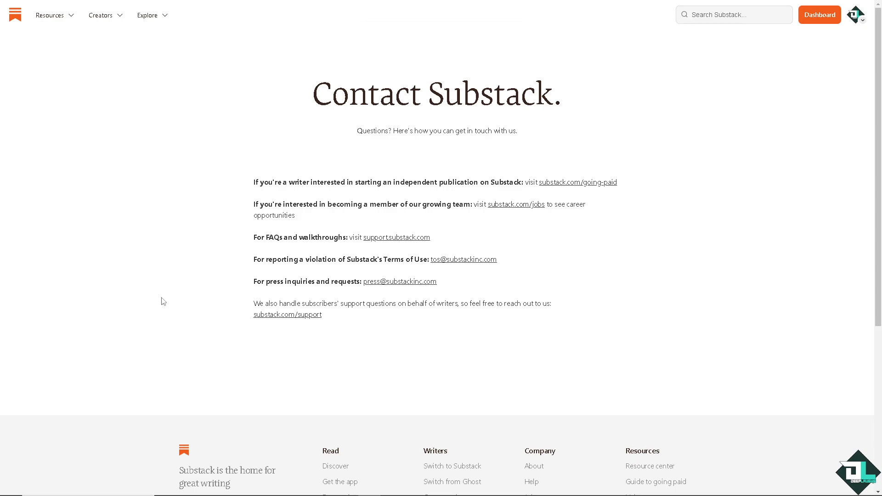
{"action": "left_click", "coordinate": [303, 317]}
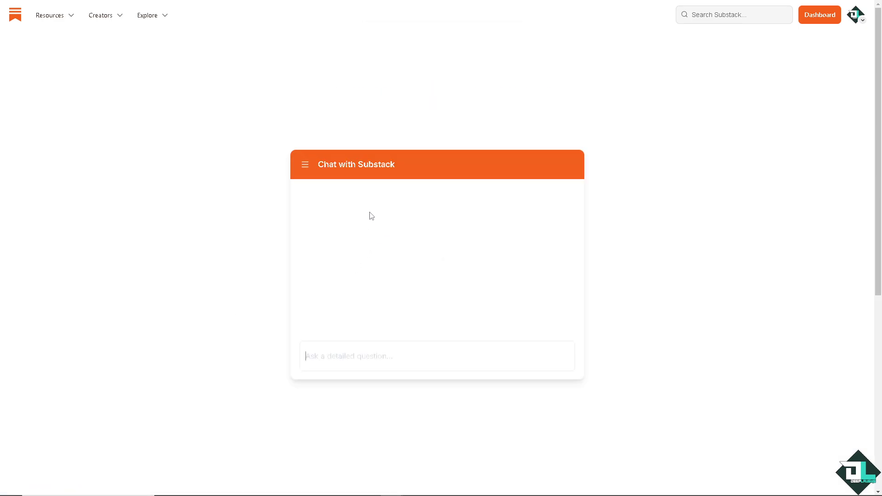
{"action": "type", "text": "How to connect or disconnect Stripe from Substack"}
{"action": "key", "text": "Return"}
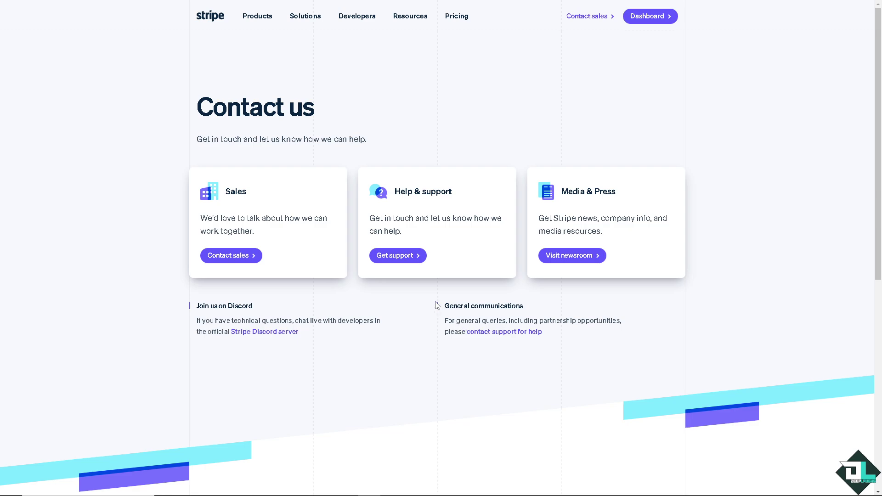
- Choose 'Get support' under Help & support on Stripe's Contact us page
{"action": "left_click", "coordinate": [396, 256]}
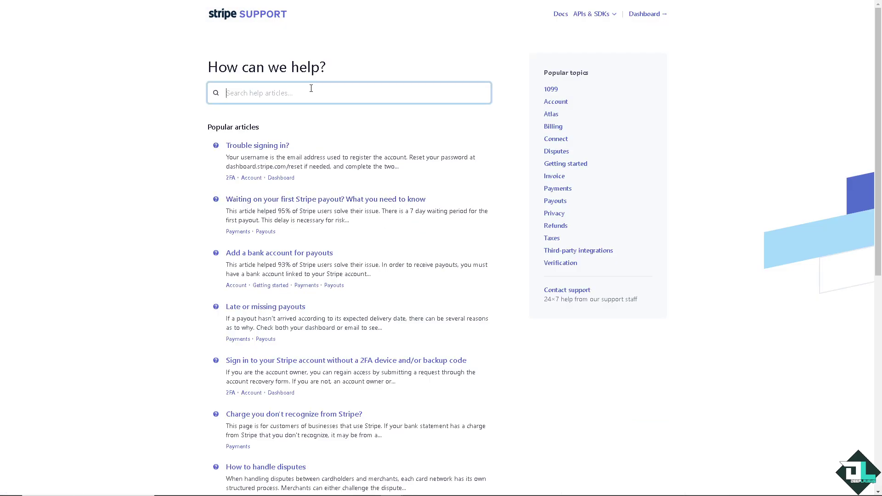
{"action": "type", "text": "How to connect or disconnect Stripe from Substack"}
- Search Stripe help, send the connect-or-disconnect-Substack question to Stripe support chat, then open Contact Sales
{"action": "key", "text": "Return"}
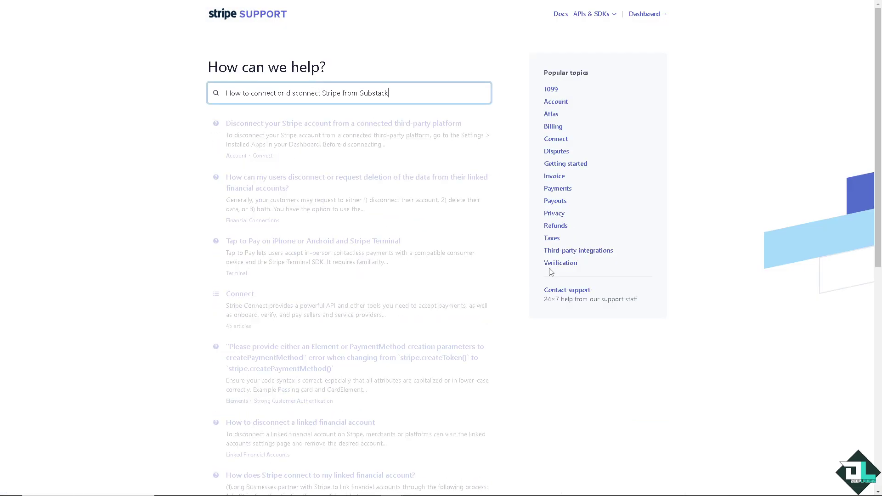
{"action": "left_click", "coordinate": [567, 289]}
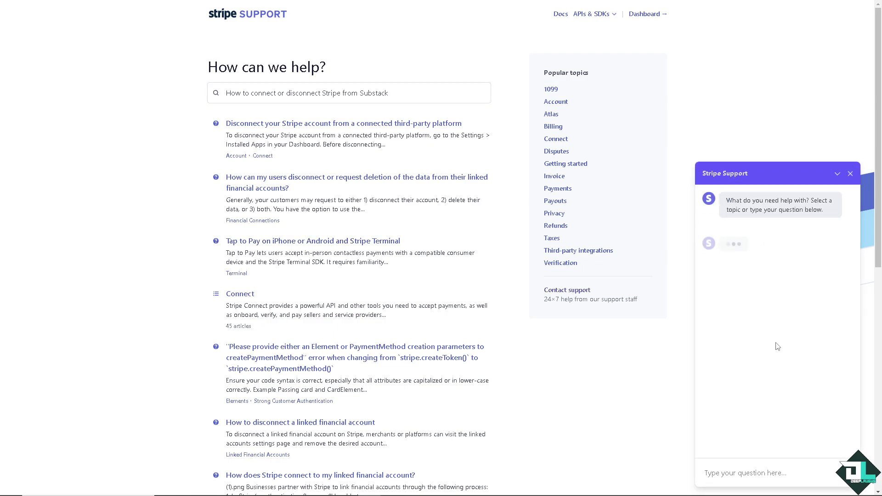
{"action": "left_click", "coordinate": [755, 471]}
{"action": "type", "text": "How to connect or disconnect Stripe from Substack"}
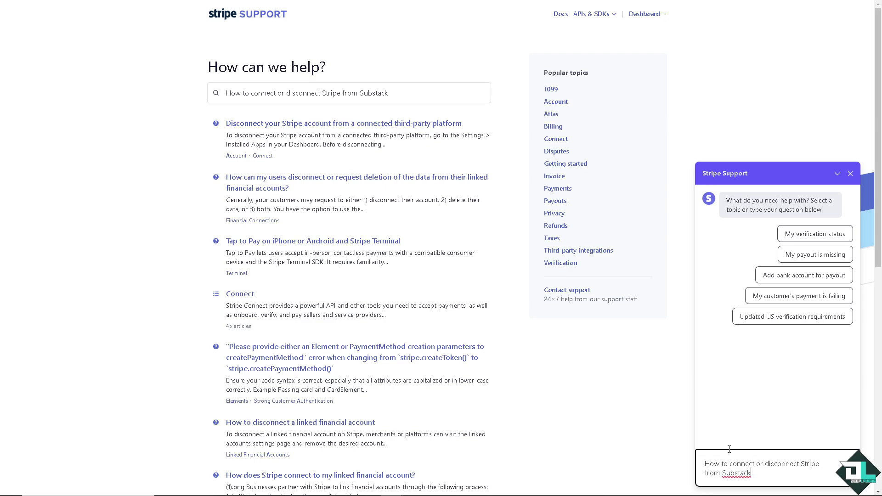
{"action": "key", "text": "Return"}
{"action": "scroll", "coordinate": [360, 264], "scroll_direction": "down", "scroll_amount": 10}
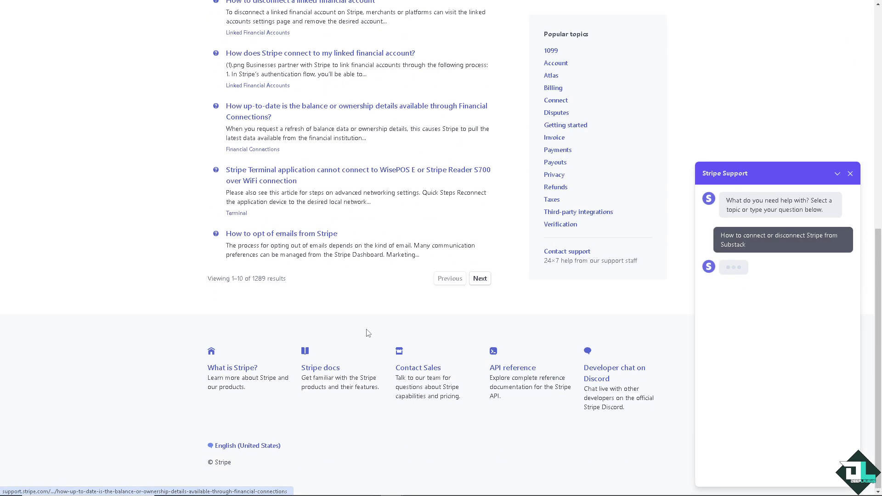
{"action": "left_click", "coordinate": [418, 368]}
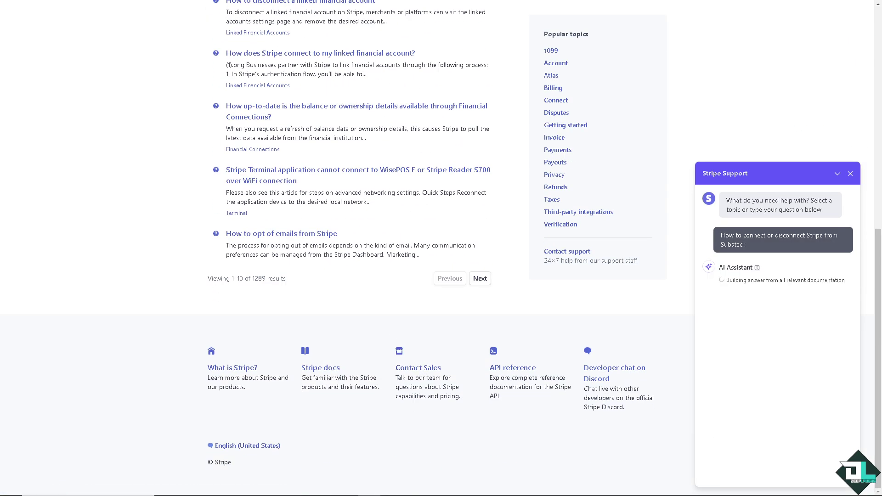